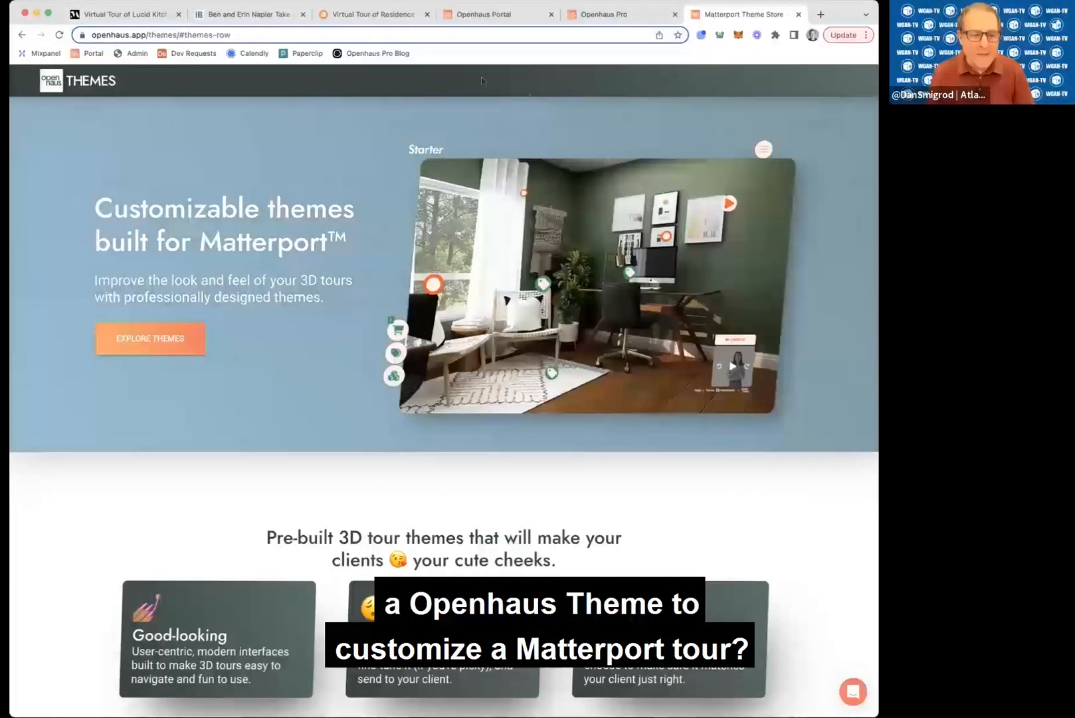
Switch to the Openhaus Portal and start adding a space for the Monogram client from the Monogram Booth 2023 (copy) model
{"action": "left_click", "coordinate": [495, 18]}
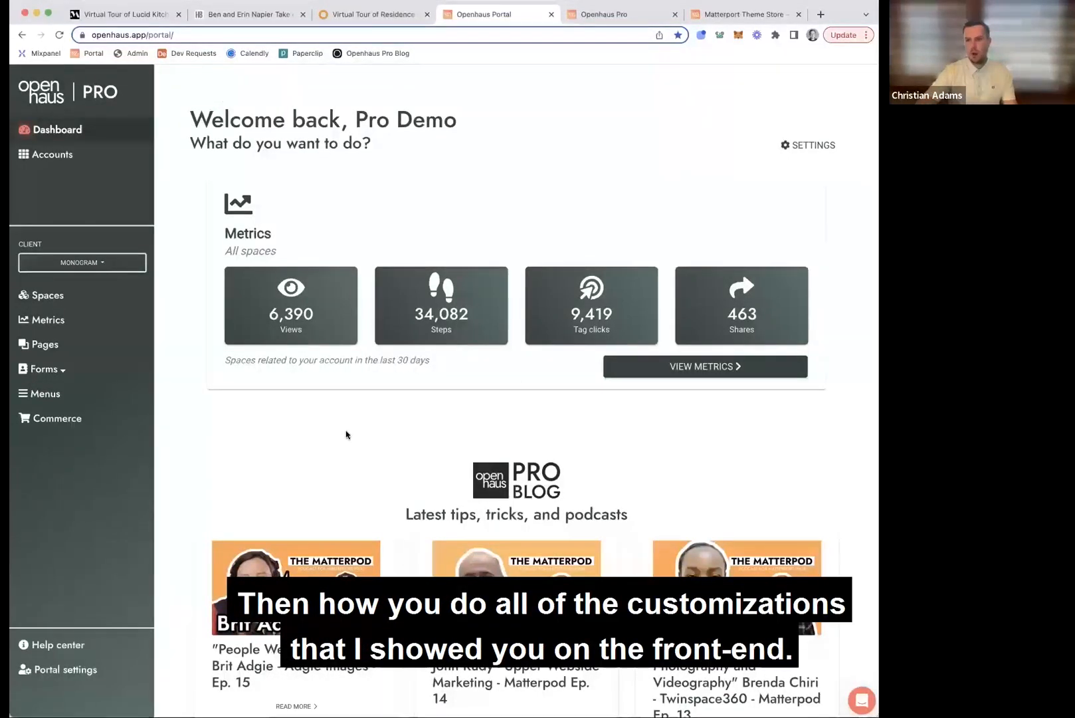
{"action": "left_click", "coordinate": [61, 302]}
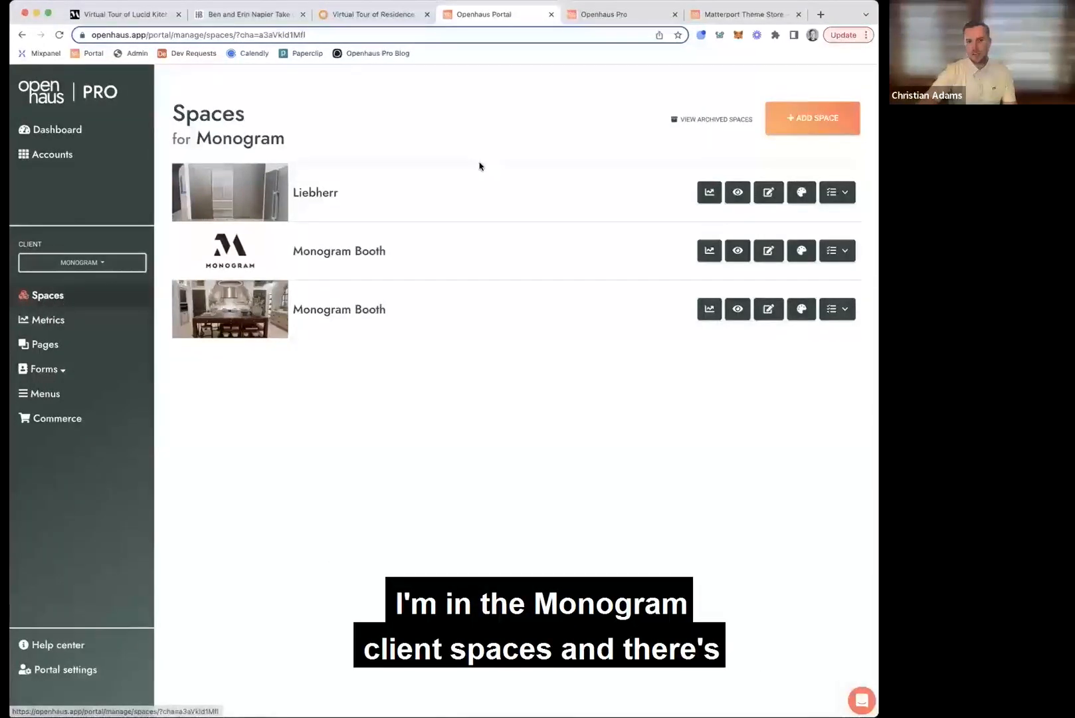
{"action": "left_click", "coordinate": [809, 119]}
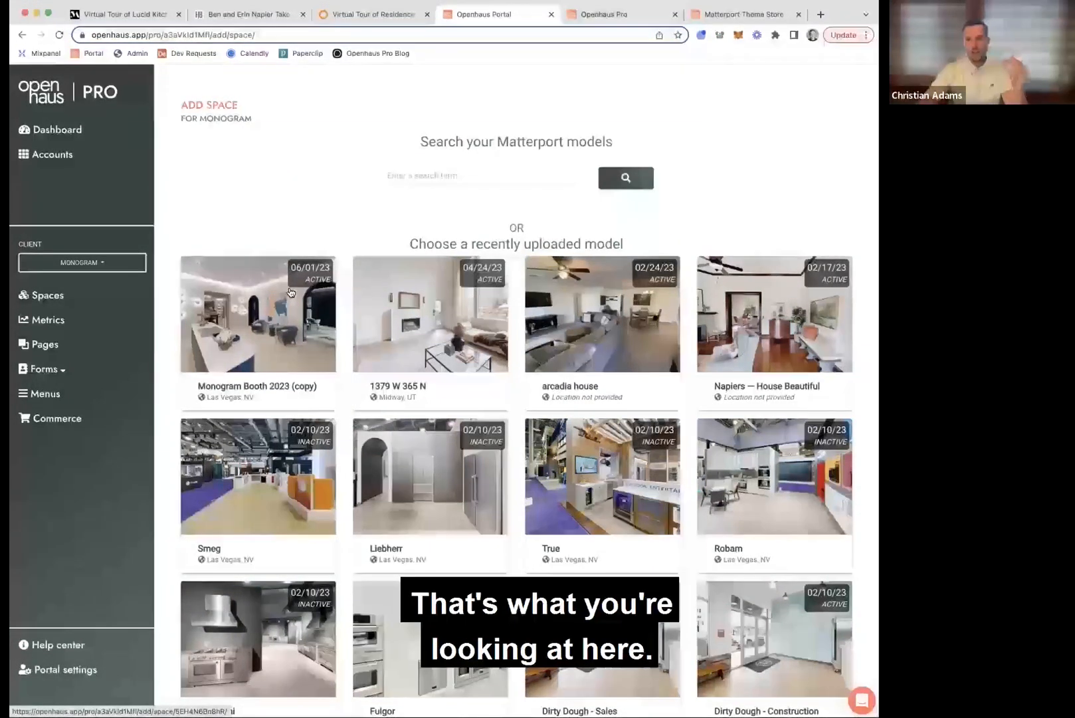
{"action": "scroll", "coordinate": [485, 321], "scroll_direction": "down", "scroll_amount": 3}
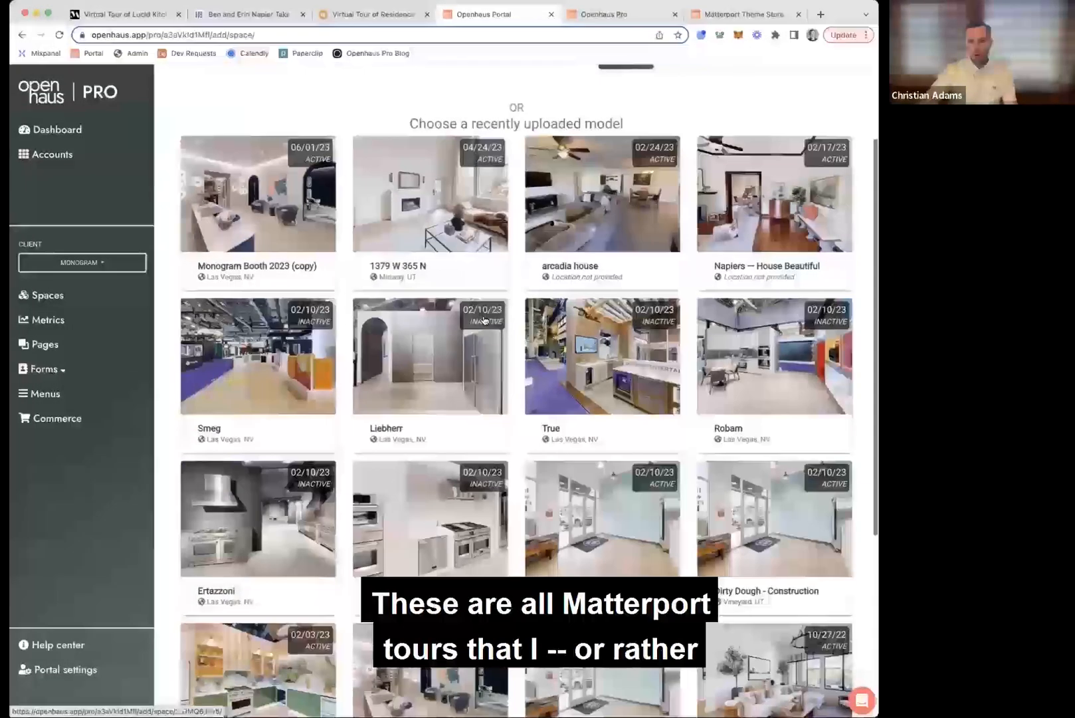
{"action": "scroll", "coordinate": [485, 321], "scroll_direction": "up", "scroll_amount": 1}
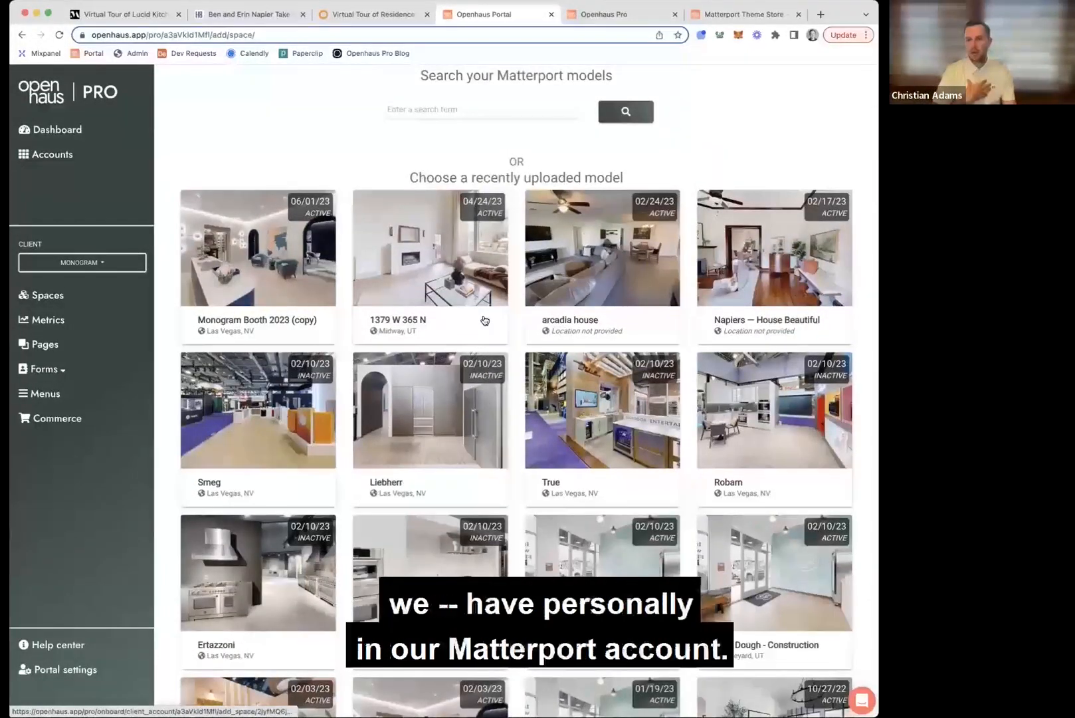
{"action": "scroll", "coordinate": [484, 320], "scroll_direction": "up", "scroll_amount": 3}
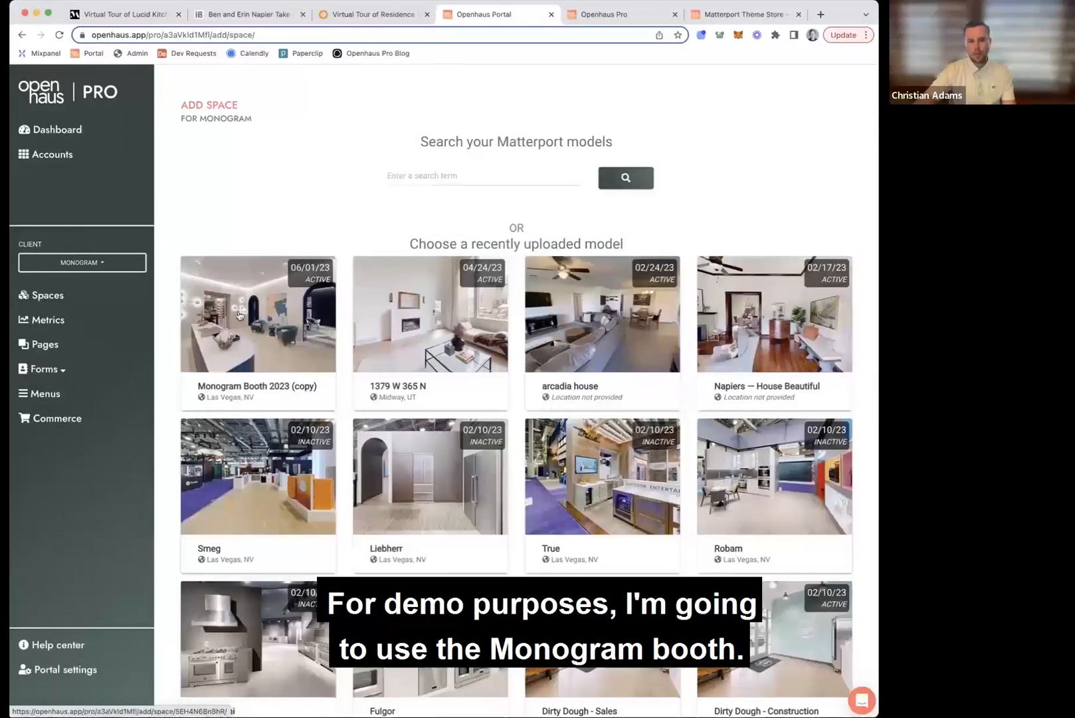
{"action": "left_click", "coordinate": [256, 316]}
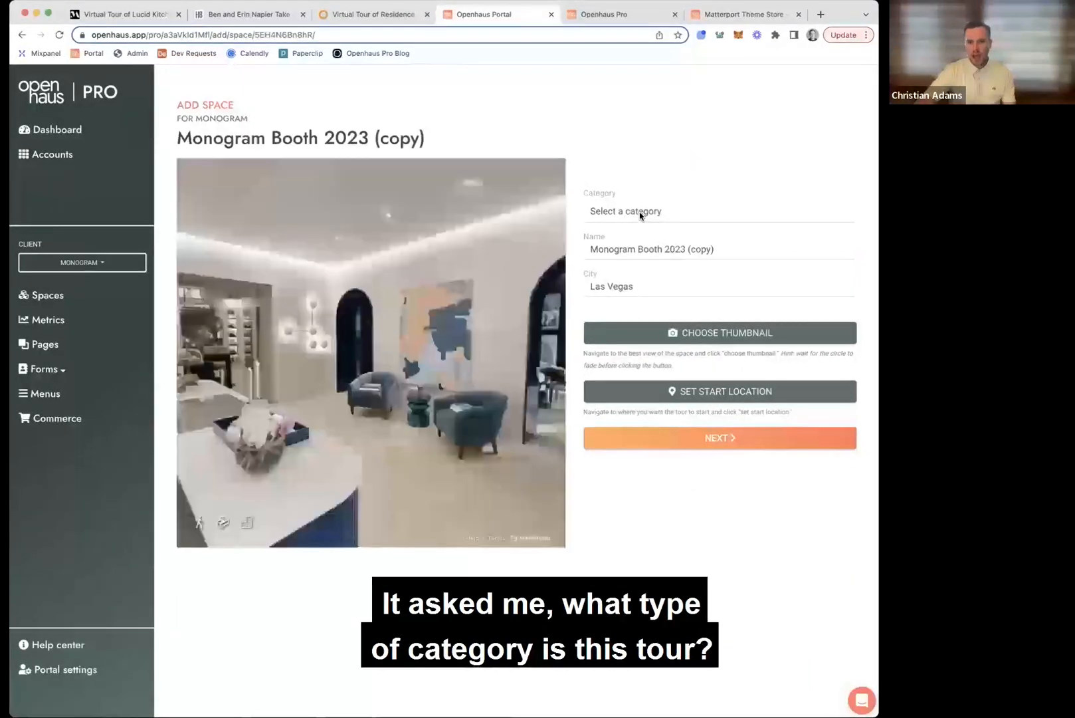
Set the new space's category to Trade Show Booths and its name to Monogram Booth 2023 (DEMO)
{"action": "left_click", "coordinate": [642, 213]}
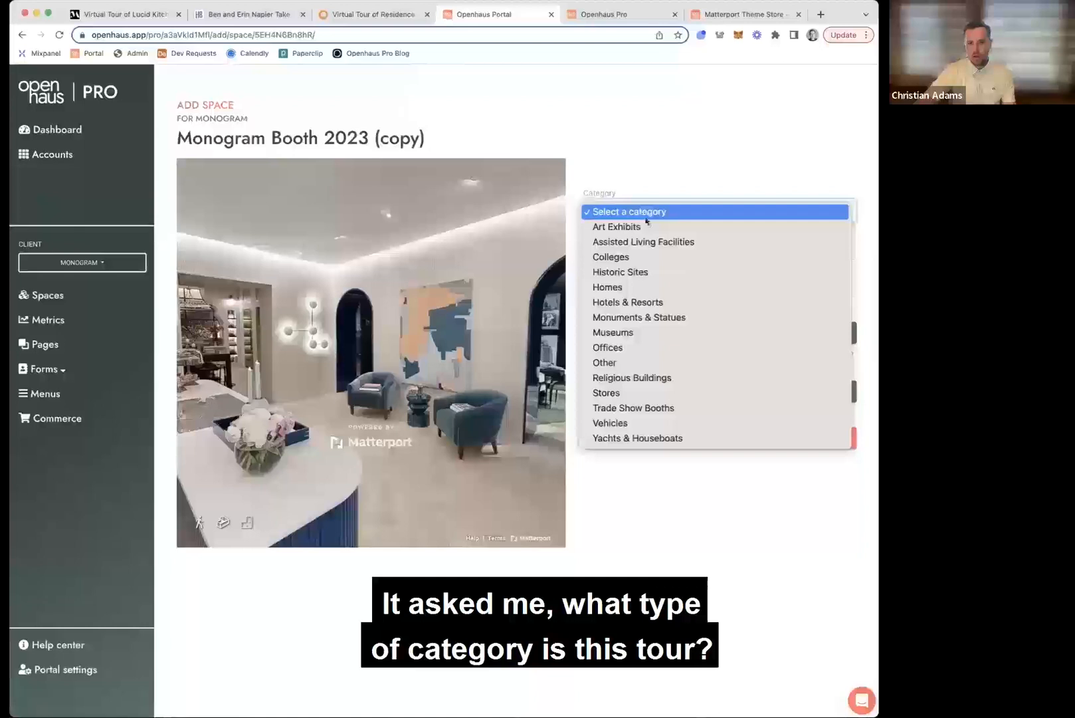
{"action": "left_click", "coordinate": [647, 408]}
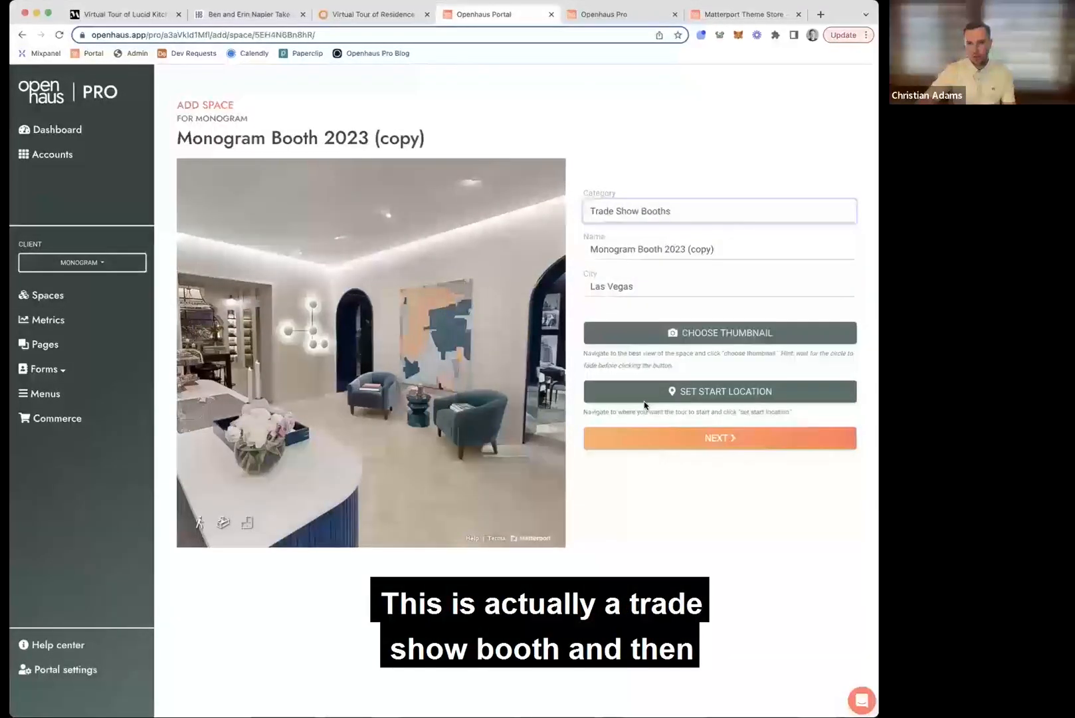
{"action": "double_click", "coordinate": [701, 250]}
{"action": "type", "text": "DEMO"}
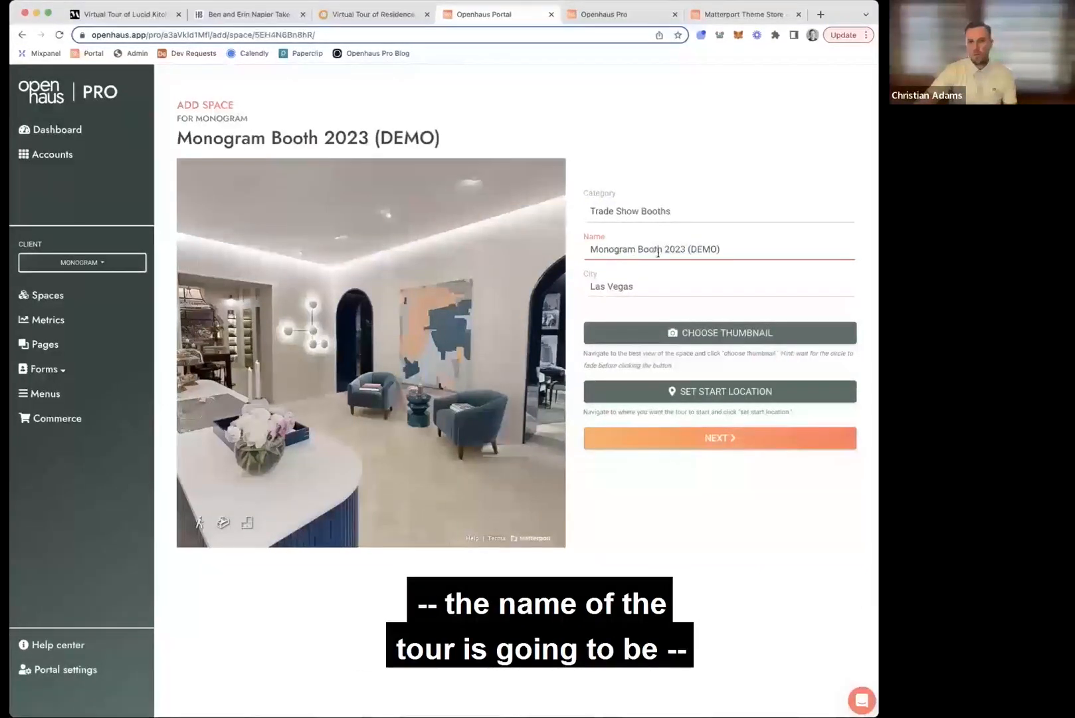
{"action": "left_click_drag", "start_coordinate": [593, 248], "coordinate": [729, 247]}
{"action": "left_click", "coordinate": [628, 286]}
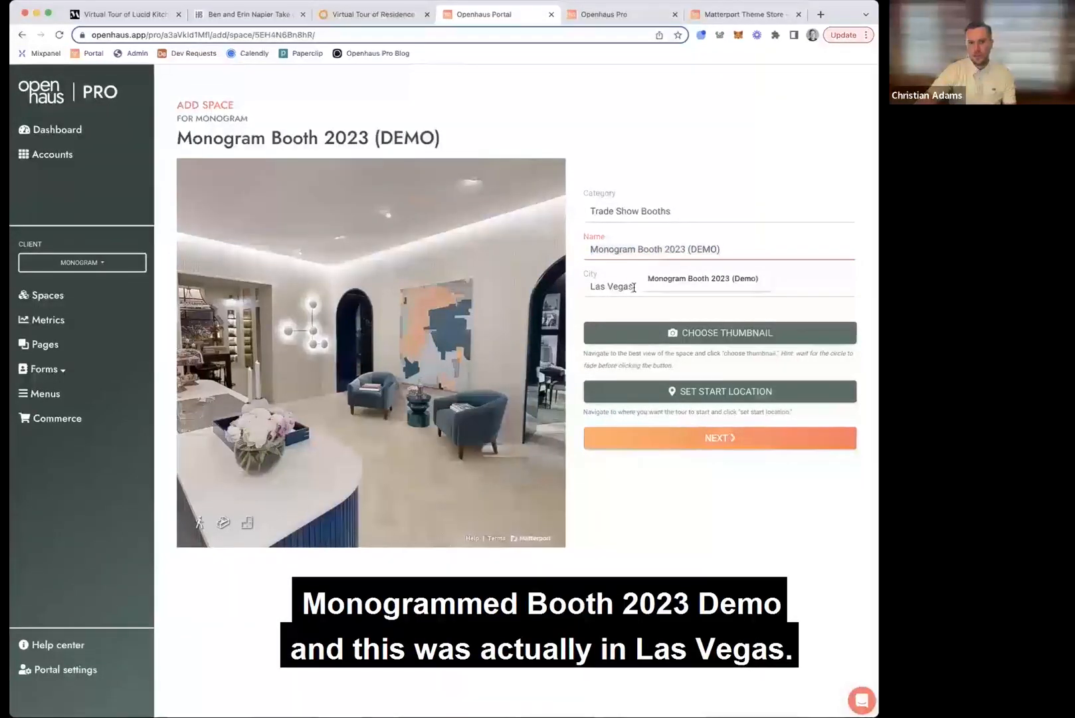
Walk the tour to a frontal view of the kitchen island, use it as thumbnail and start location, and submit the new space
{"action": "left_click_drag", "start_coordinate": [353, 387], "coordinate": [448, 387]}
{"action": "left_click", "coordinate": [421, 450]}
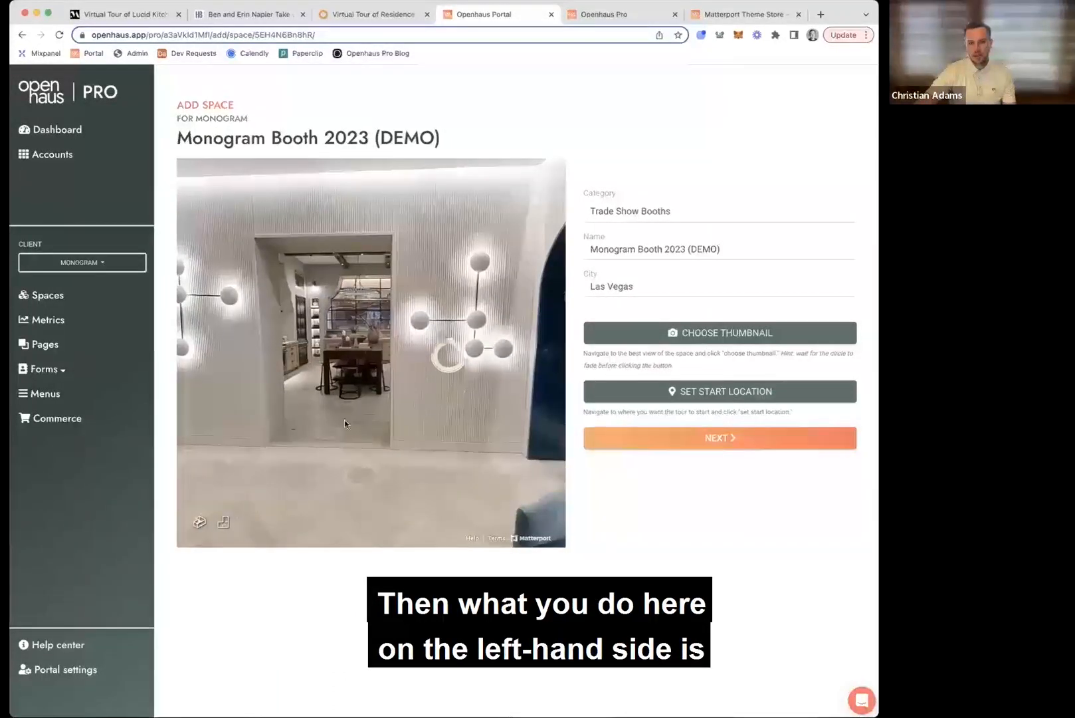
{"action": "left_click", "coordinate": [371, 423]}
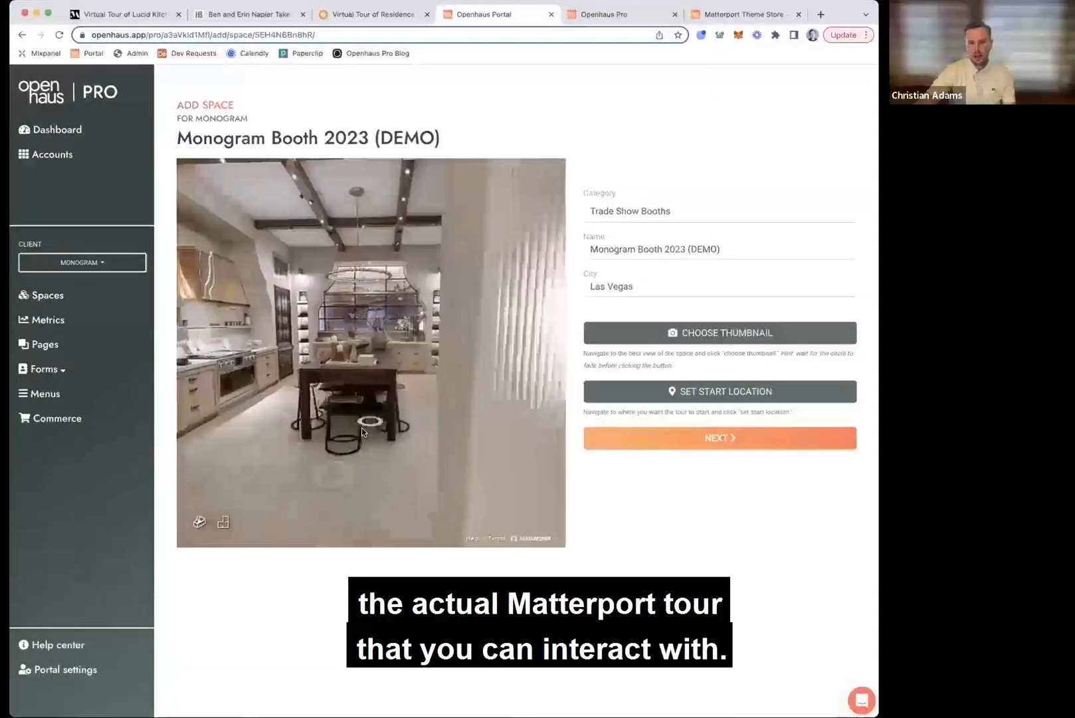
{"action": "left_click", "coordinate": [389, 423]}
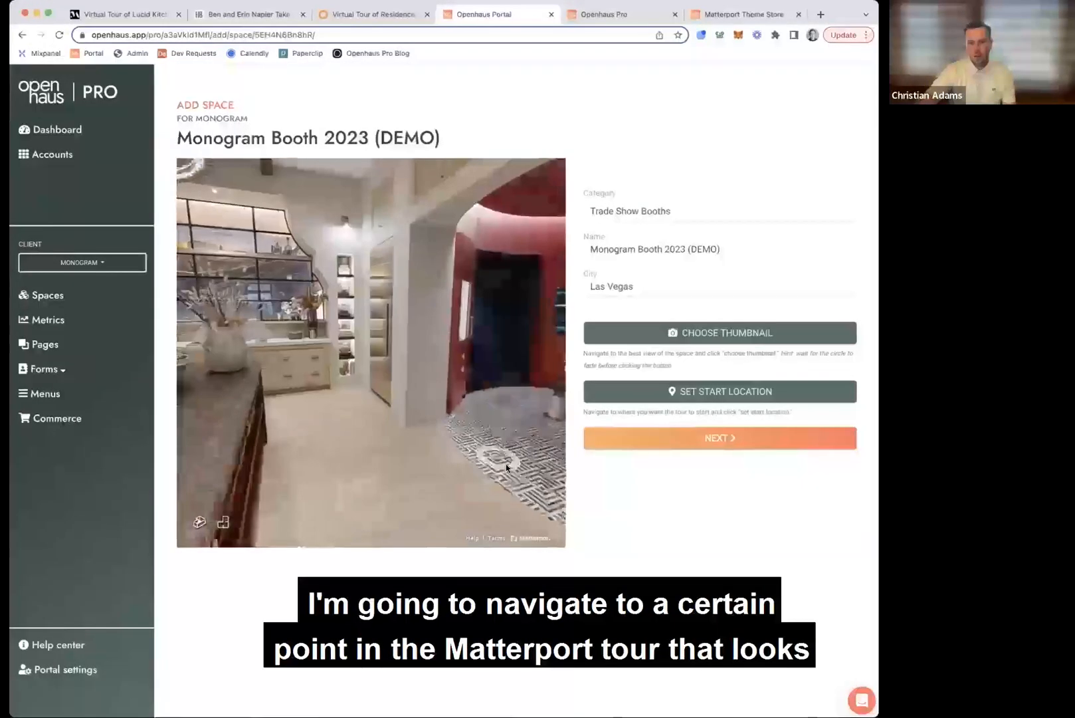
{"action": "left_click_drag", "start_coordinate": [365, 429], "coordinate": [502, 398]}
{"action": "left_click_drag", "start_coordinate": [388, 489], "coordinate": [376, 506]}
{"action": "left_click_drag", "start_coordinate": [441, 395], "coordinate": [446, 420]}
{"action": "scroll", "coordinate": [448, 418], "scroll_direction": "down", "scroll_amount": 5}
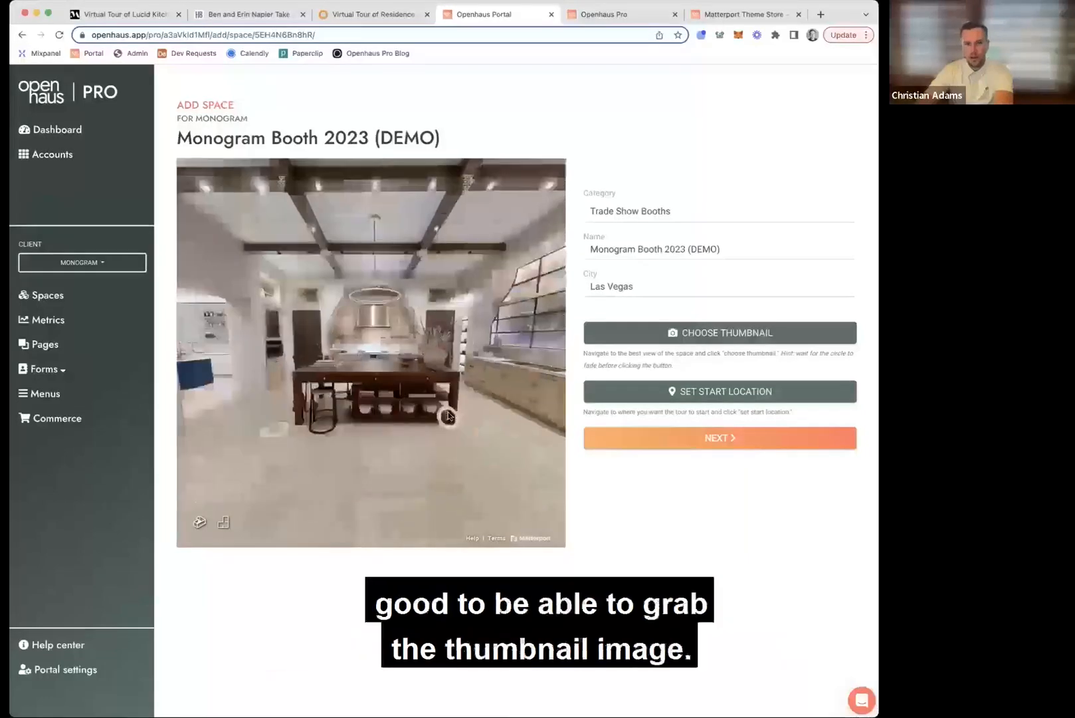
{"action": "scroll", "coordinate": [458, 412], "scroll_direction": "up", "scroll_amount": 2}
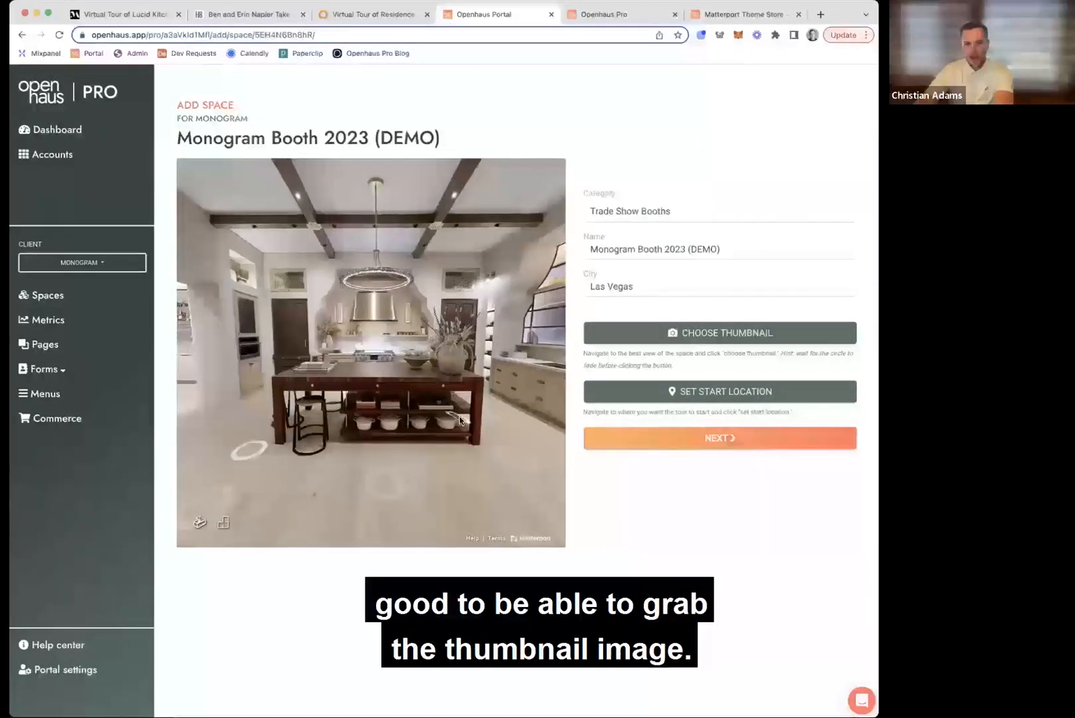
{"action": "scroll", "coordinate": [459, 416], "scroll_direction": "up", "scroll_amount": 3}
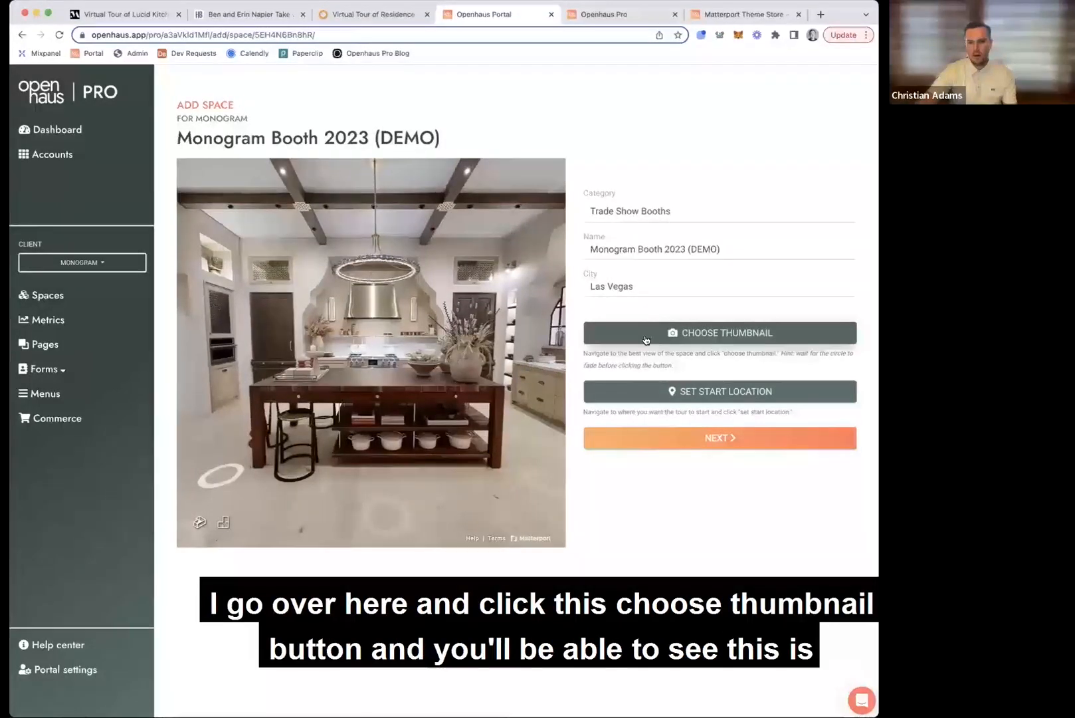
{"action": "left_click", "coordinate": [646, 341]}
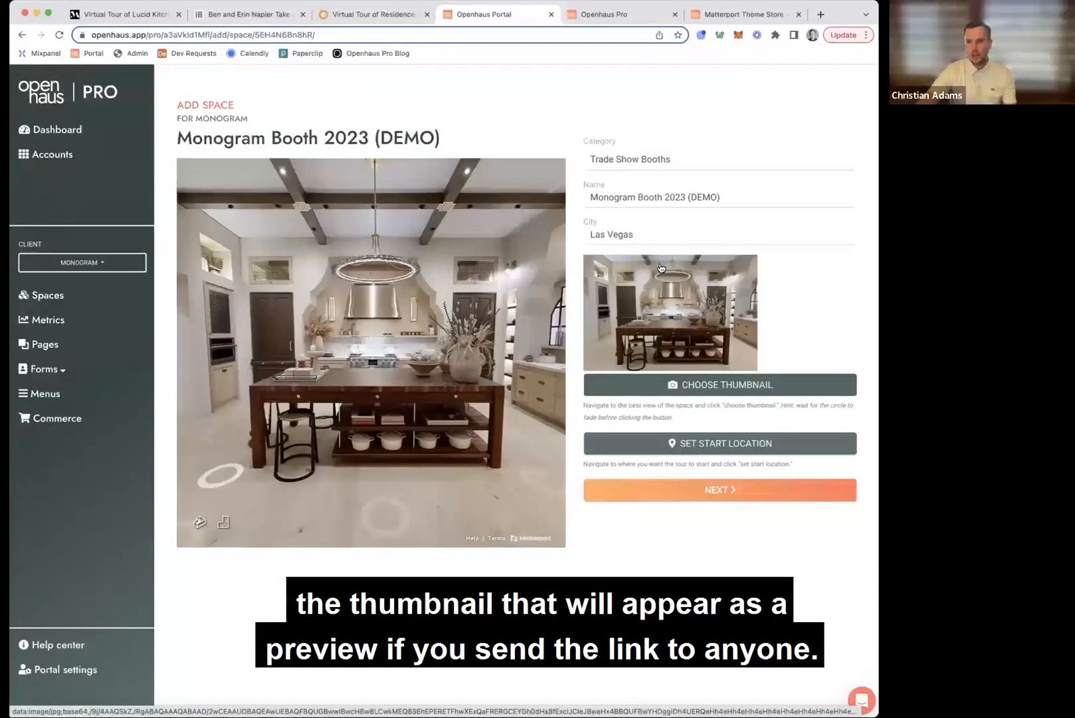
{"action": "left_click", "coordinate": [678, 446]}
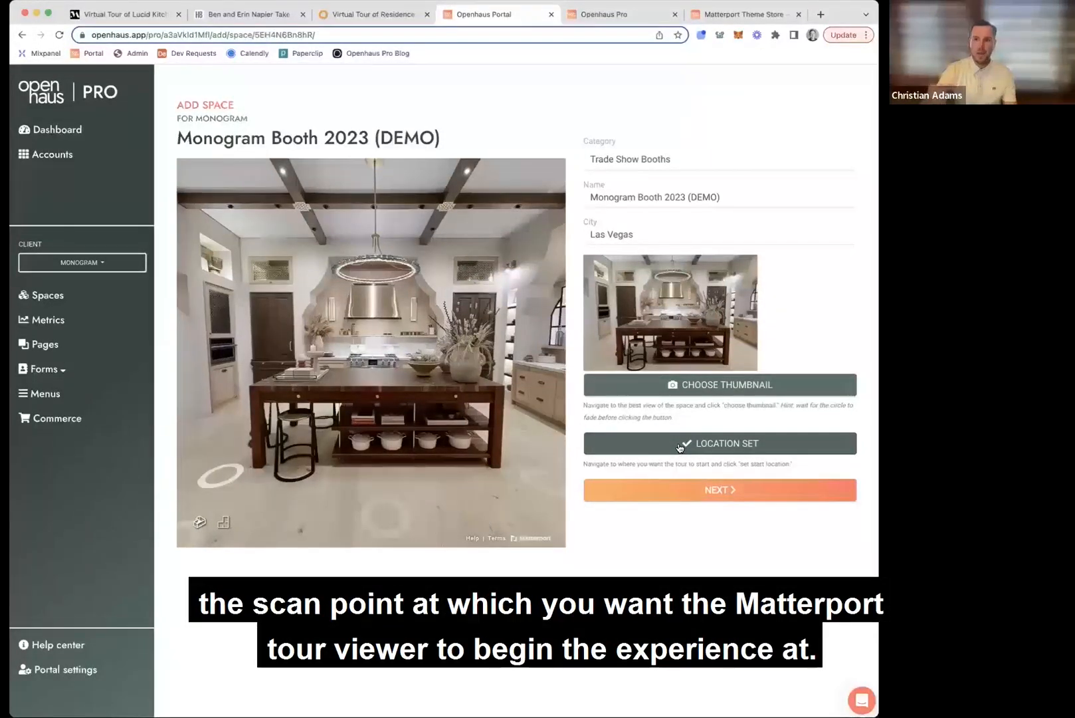
{"action": "left_click", "coordinate": [712, 492]}
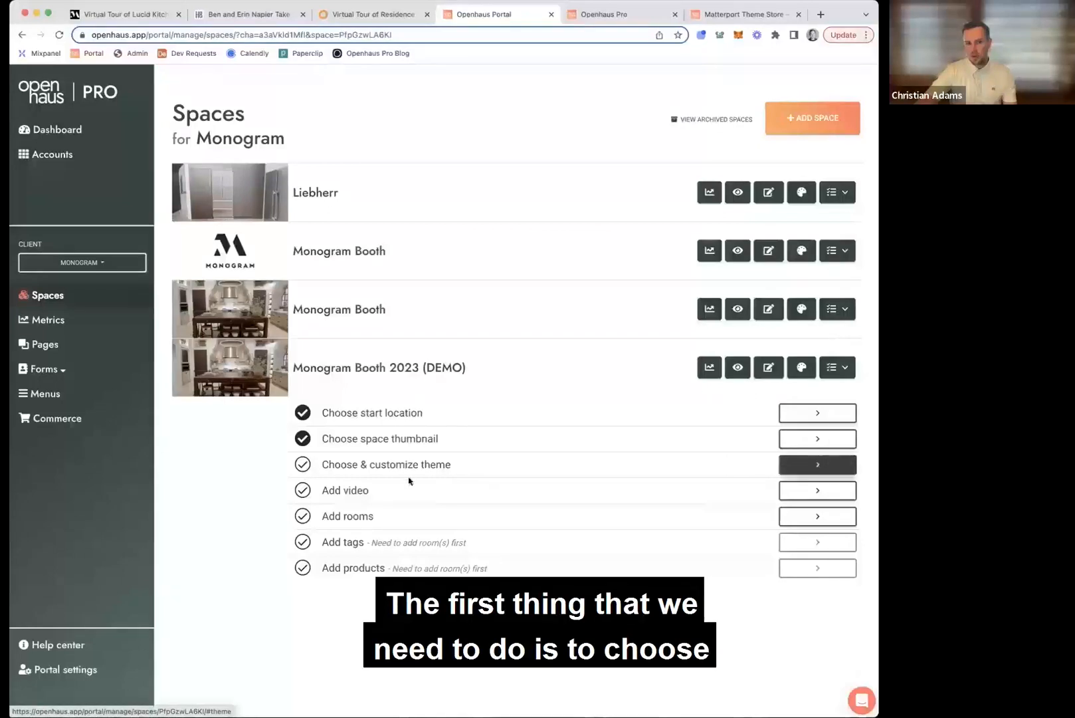
Choose the Transparent - Canary theme from the full theme collection and apply it to the Monogram Booth 2023 (DEMO) space
{"action": "left_click", "coordinate": [823, 465]}
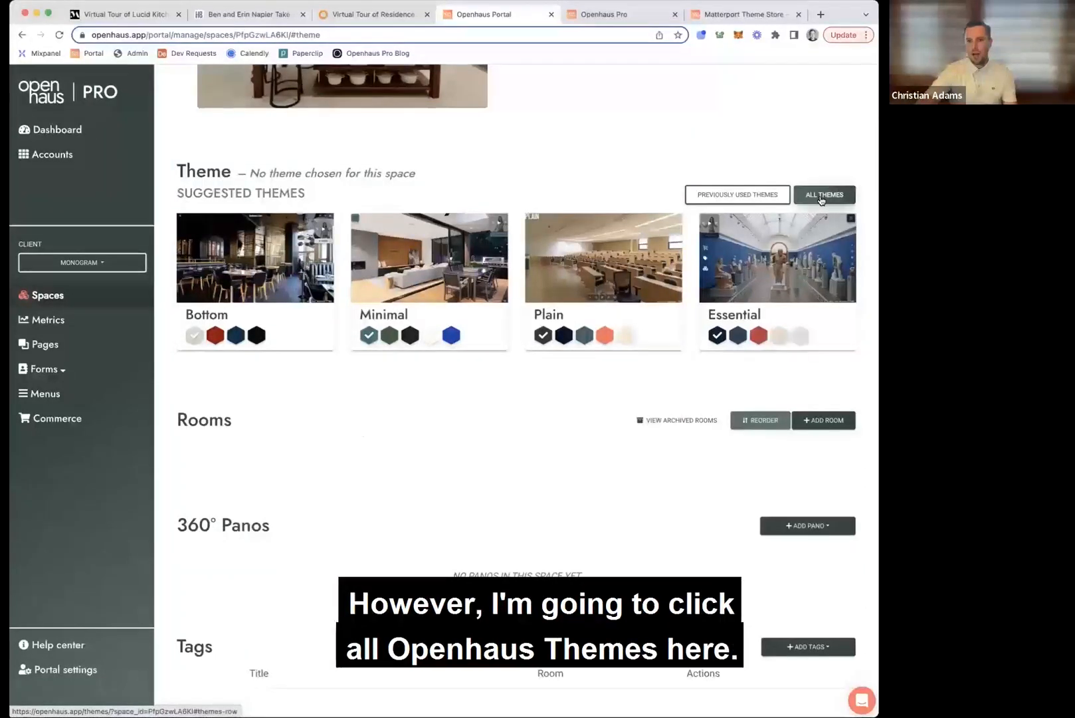
{"action": "left_click", "coordinate": [779, 290]}
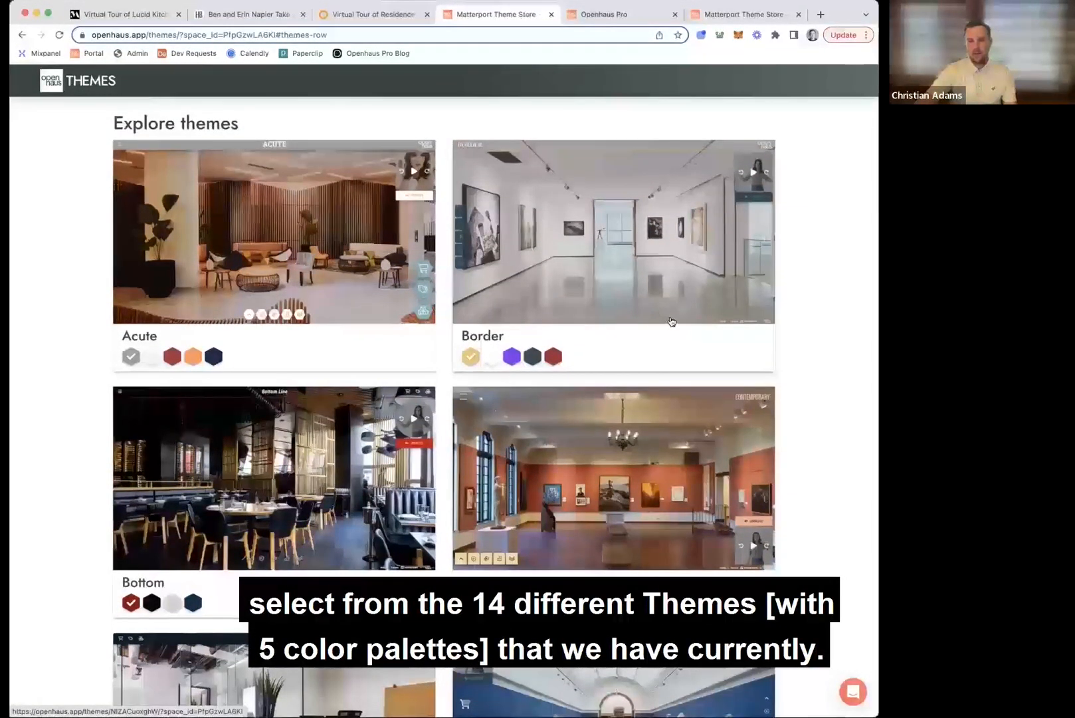
{"action": "scroll", "coordinate": [670, 322], "scroll_direction": "down", "scroll_amount": 5}
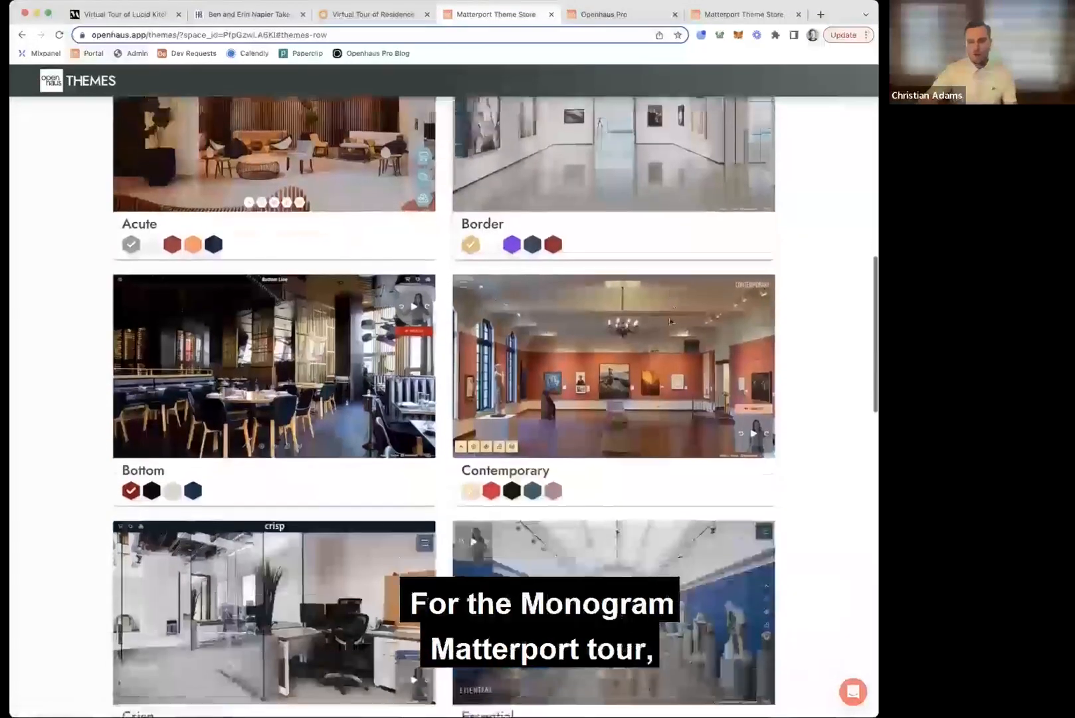
{"action": "scroll", "coordinate": [672, 323], "scroll_direction": "down", "scroll_amount": 7}
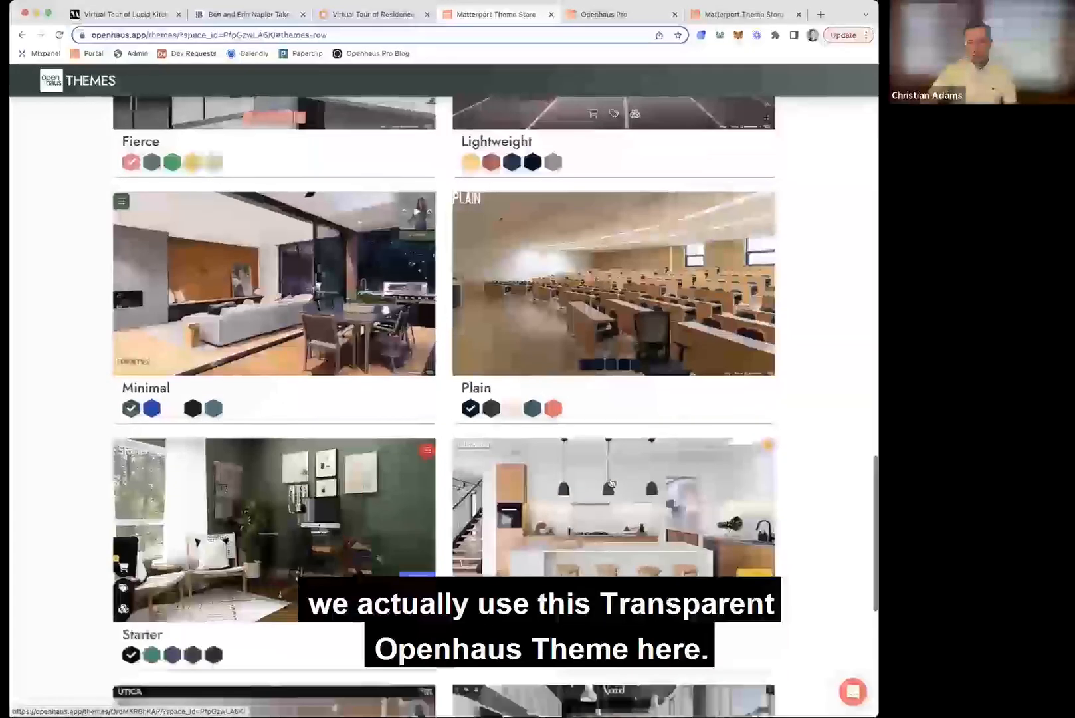
{"action": "left_click", "coordinate": [590, 492]}
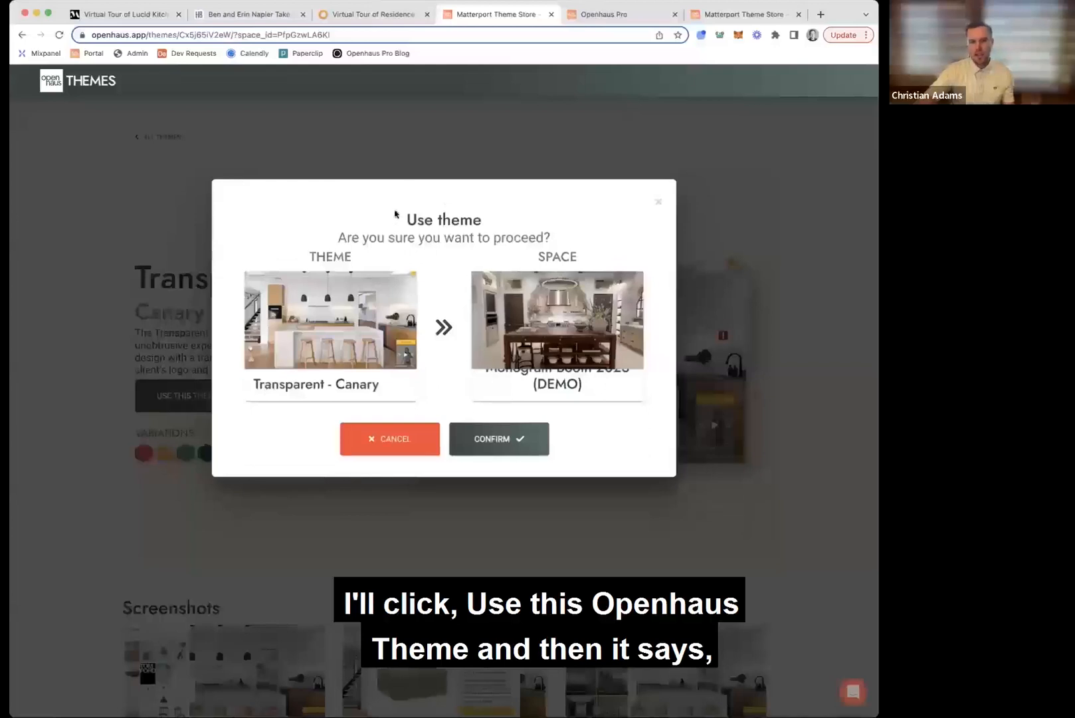
{"action": "left_click_drag", "start_coordinate": [339, 237], "coordinate": [513, 239]}
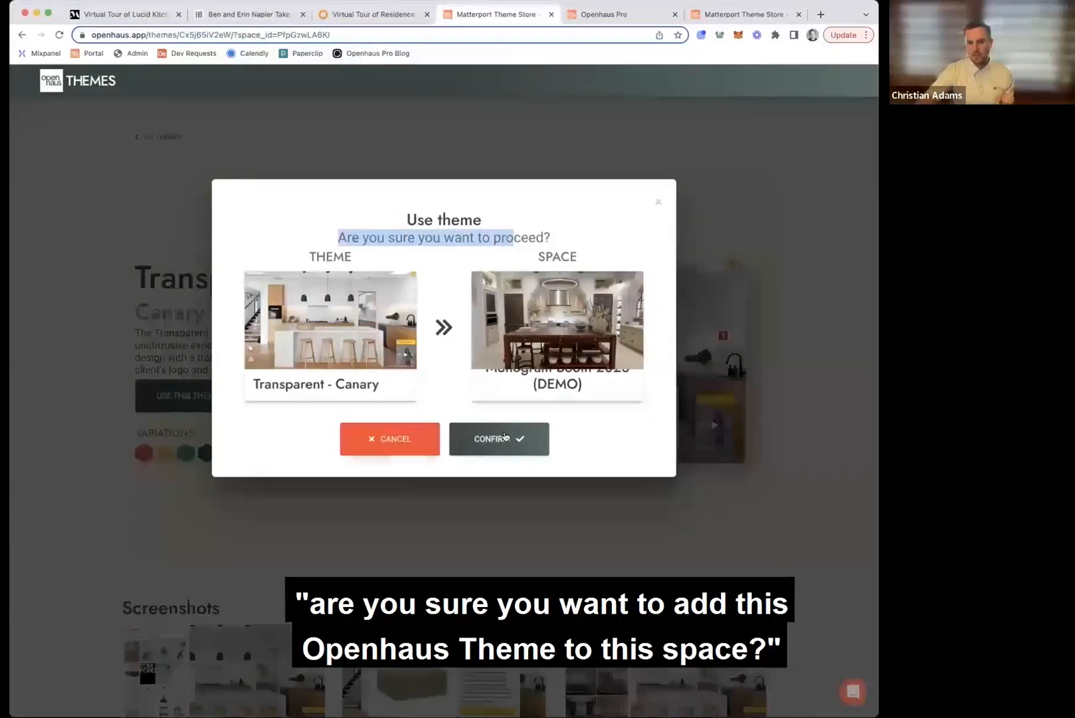
{"action": "left_click", "coordinate": [504, 440]}
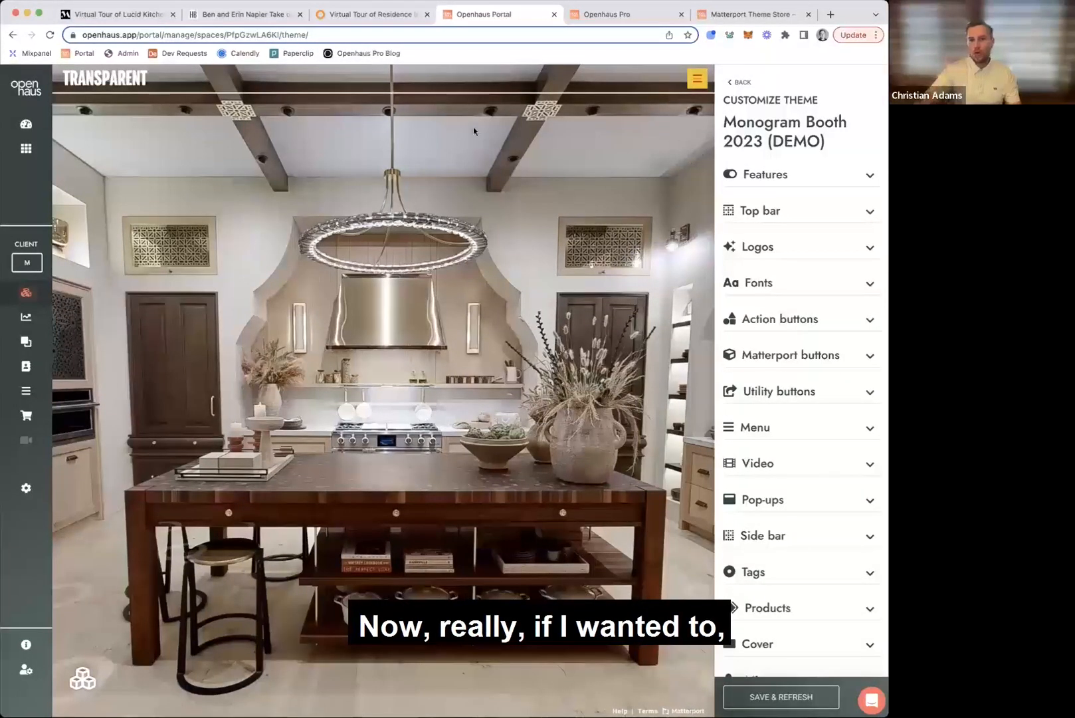
Add the black Monogram PNG file as the theme's logo and save the customization
{"action": "left_click", "coordinate": [871, 250]}
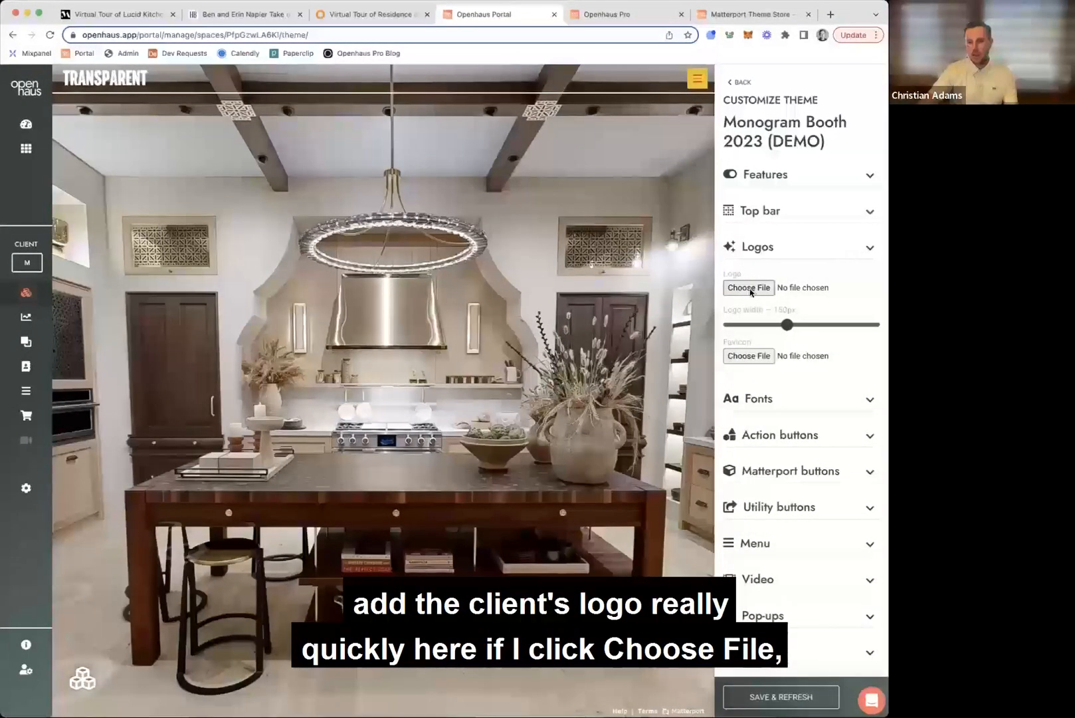
{"action": "left_click", "coordinate": [748, 289]}
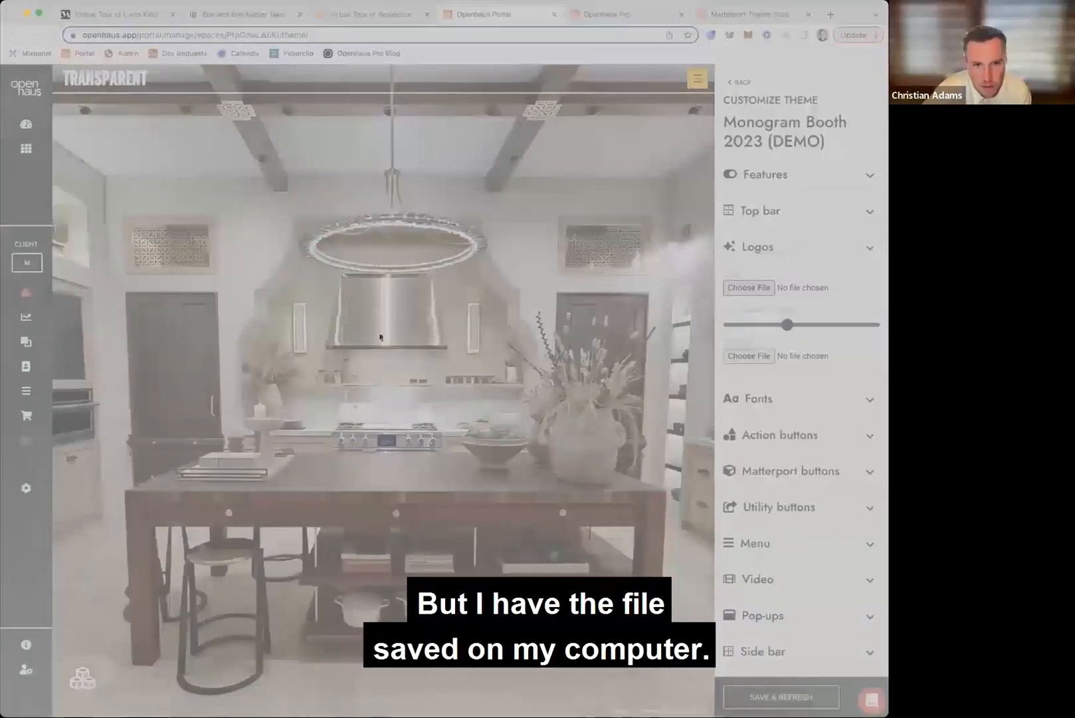
{"action": "left_click", "coordinate": [629, 455]}
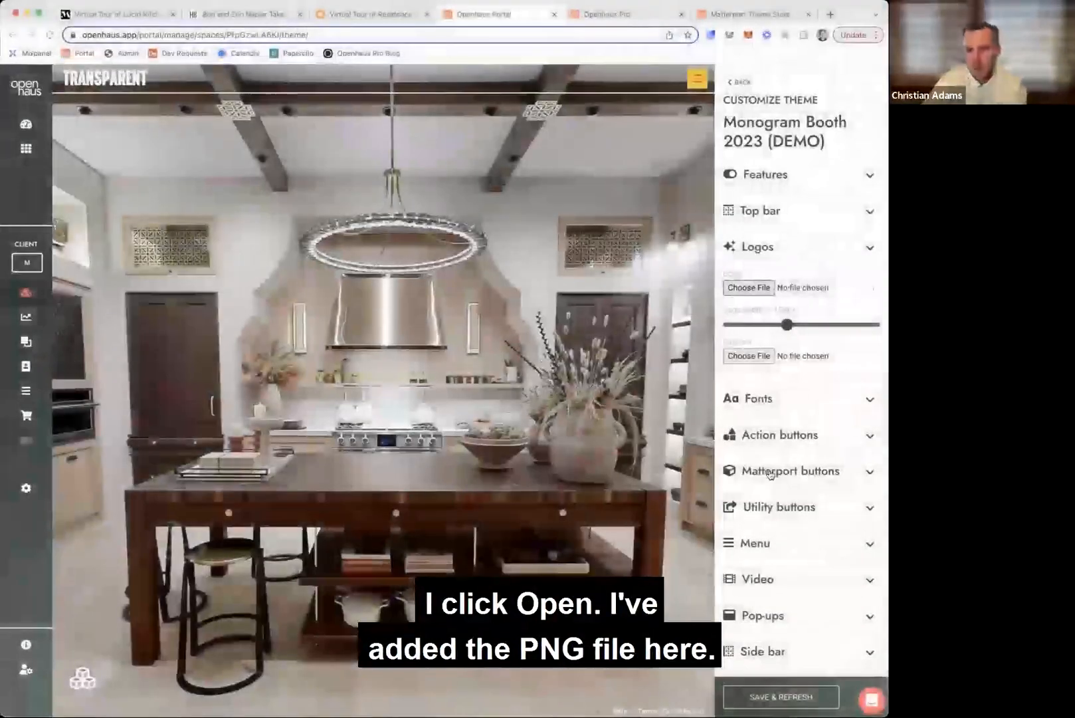
{"action": "left_click", "coordinate": [795, 698]}
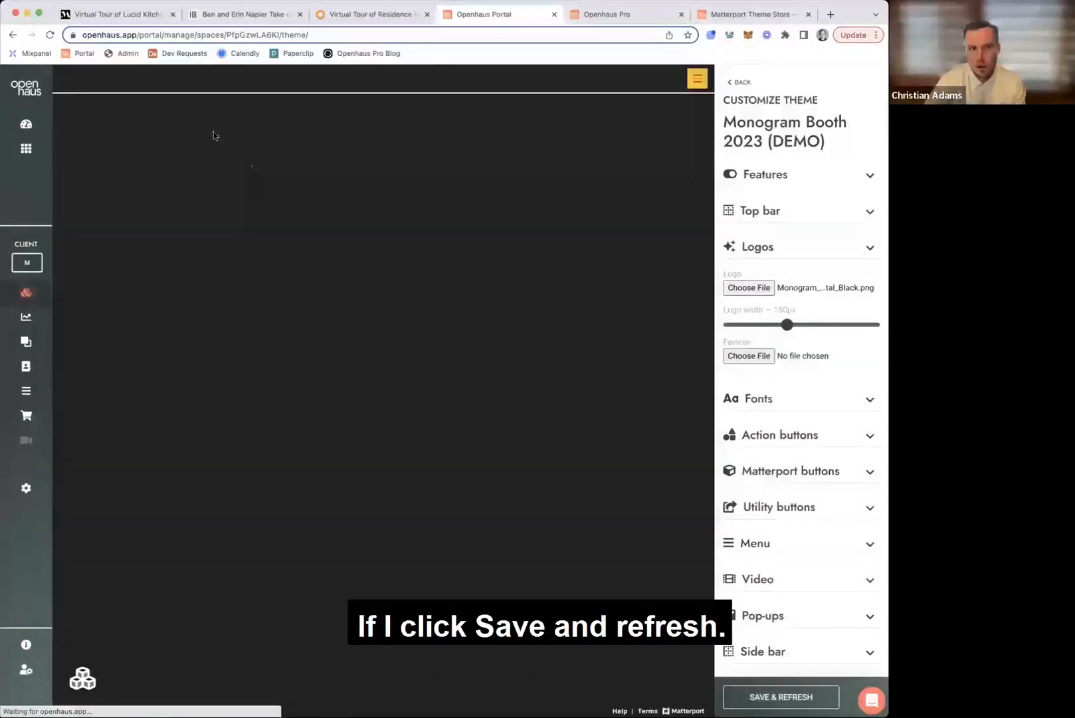